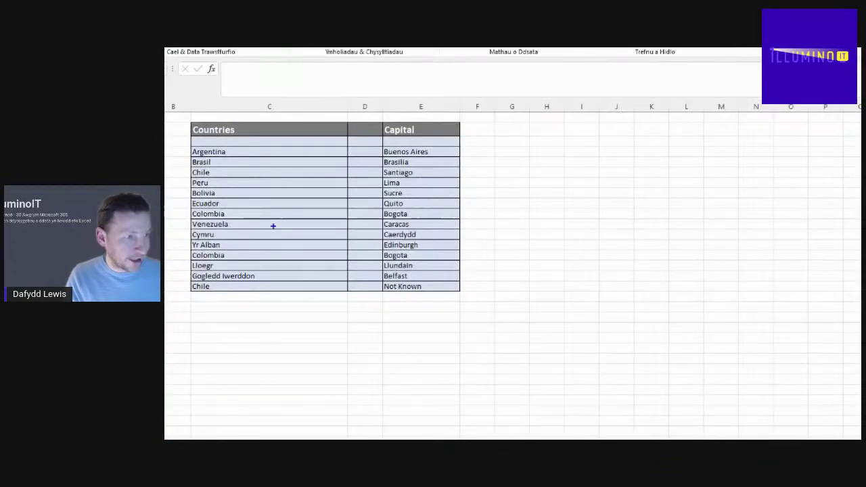
Examine the repeated Chile and Colombia rows in the countries table, comparing the capital listed for each
{"action": "mouse_move", "coordinate": [191, 164]}
{"action": "left_mouse_down"}
{"action": "mouse_move", "coordinate": [420, 167]}
{"action": "mouse_move", "coordinate": [422, 178]}
{"action": "mouse_move", "coordinate": [220, 182]}
{"action": "mouse_move", "coordinate": [187, 173]}
{"action": "left_mouse_up"}
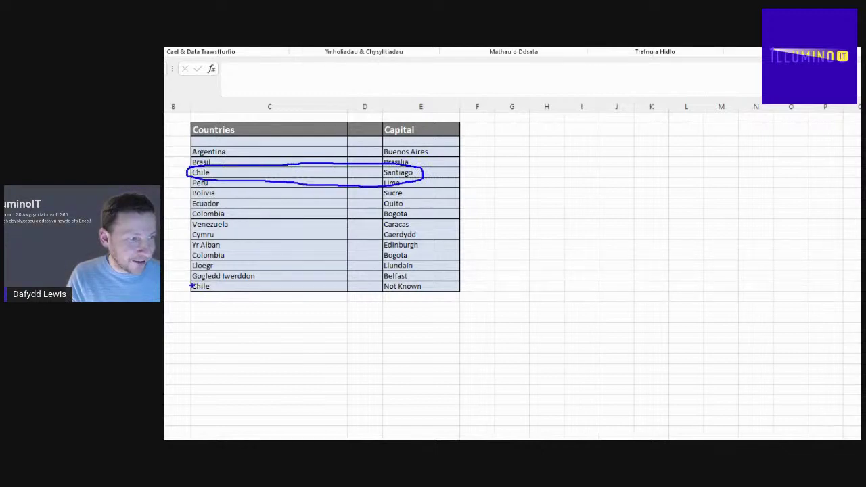
{"action": "mouse_move", "coordinate": [189, 284]}
{"action": "left_mouse_down"}
{"action": "mouse_move", "coordinate": [444, 286]}
{"action": "mouse_move", "coordinate": [284, 298]}
{"action": "mouse_move", "coordinate": [188, 285]}
{"action": "left_mouse_up"}
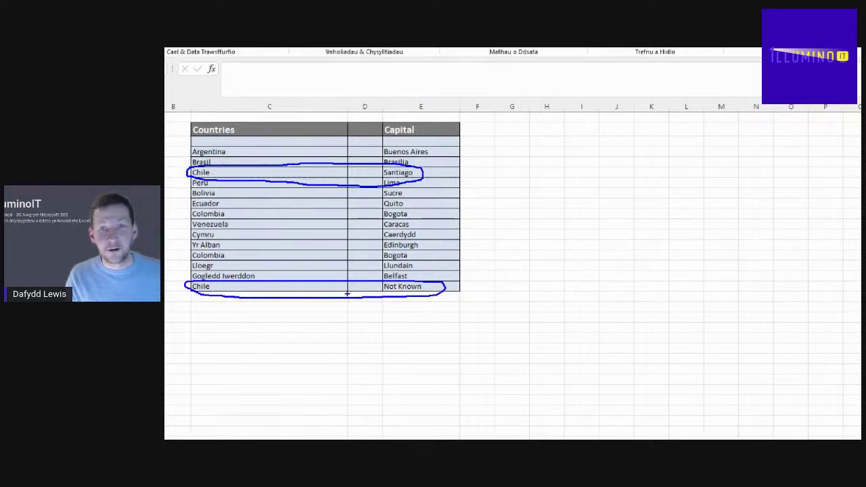
{"action": "mouse_move", "coordinate": [383, 283]}
{"action": "left_mouse_down"}
{"action": "mouse_move", "coordinate": [447, 298]}
{"action": "mouse_move", "coordinate": [383, 284]}
{"action": "left_mouse_up"}
{"action": "mouse_move", "coordinate": [180, 284]}
{"action": "left_mouse_down"}
{"action": "mouse_move", "coordinate": [254, 290]}
{"action": "mouse_move", "coordinate": [191, 300]}
{"action": "left_mouse_up"}
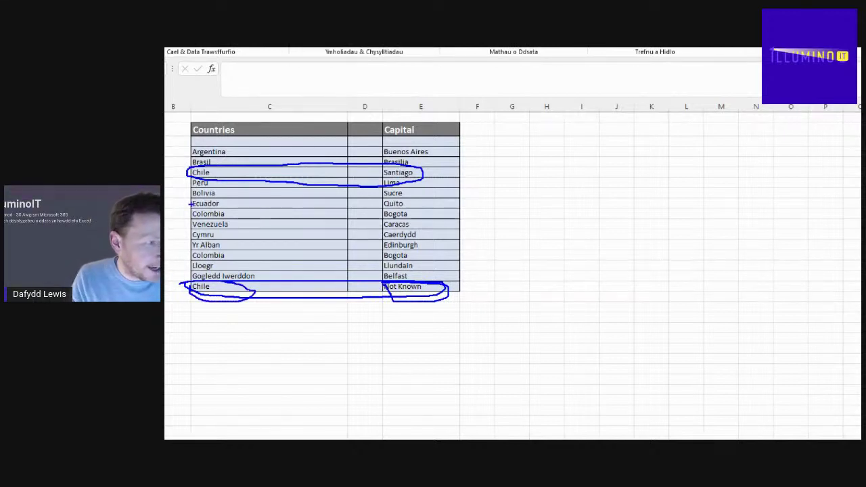
{"action": "mouse_move", "coordinate": [190, 208]}
{"action": "left_mouse_down"}
{"action": "mouse_move", "coordinate": [368, 208]}
{"action": "mouse_move", "coordinate": [423, 217]}
{"action": "mouse_move", "coordinate": [182, 220]}
{"action": "left_mouse_up"}
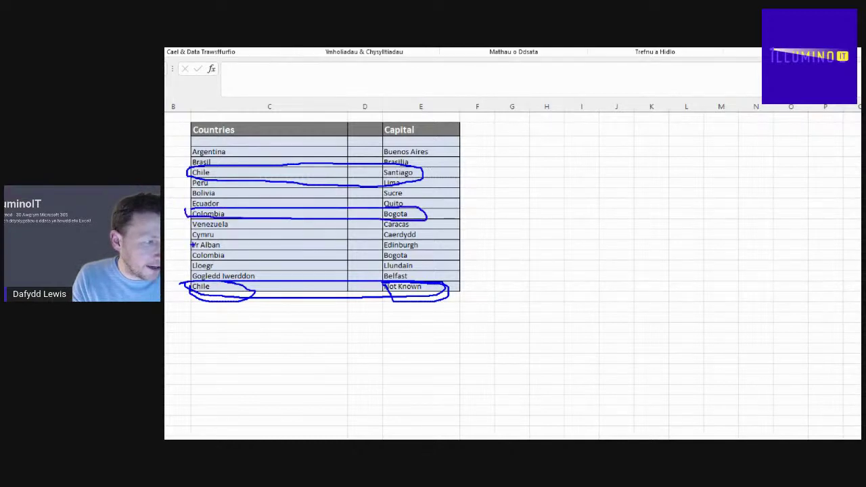
{"action": "mouse_move", "coordinate": [203, 251]}
{"action": "left_mouse_down"}
{"action": "mouse_move", "coordinate": [425, 260]}
{"action": "mouse_move", "coordinate": [195, 259]}
{"action": "left_mouse_up"}
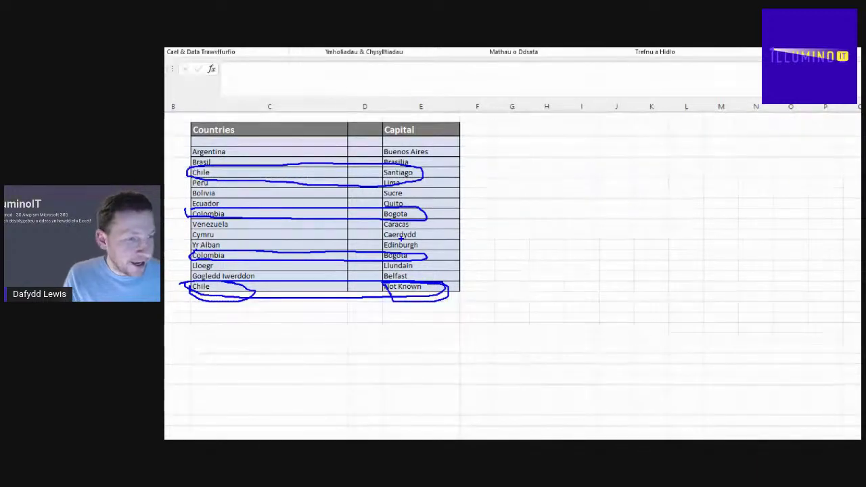
{"action": "key", "text": "Escape"}
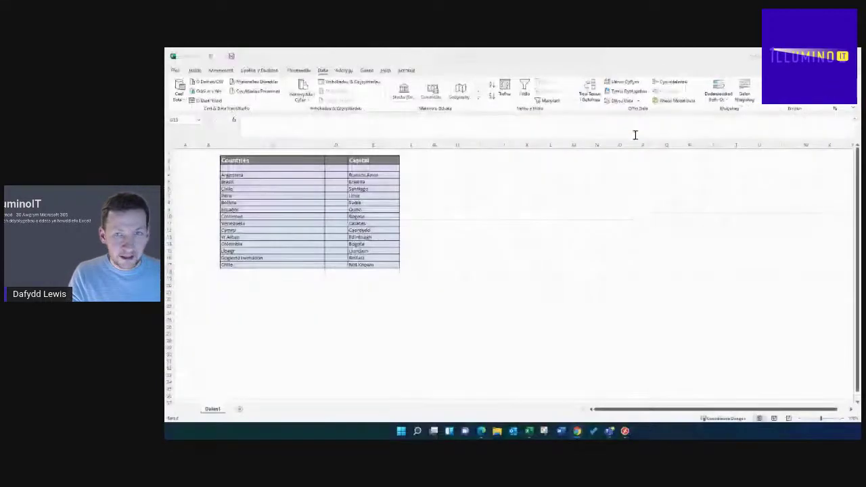
Remove duplicate rows from the country and capital data, matching on columns C, D and E
{"action": "left_click", "coordinate": [335, 202]}
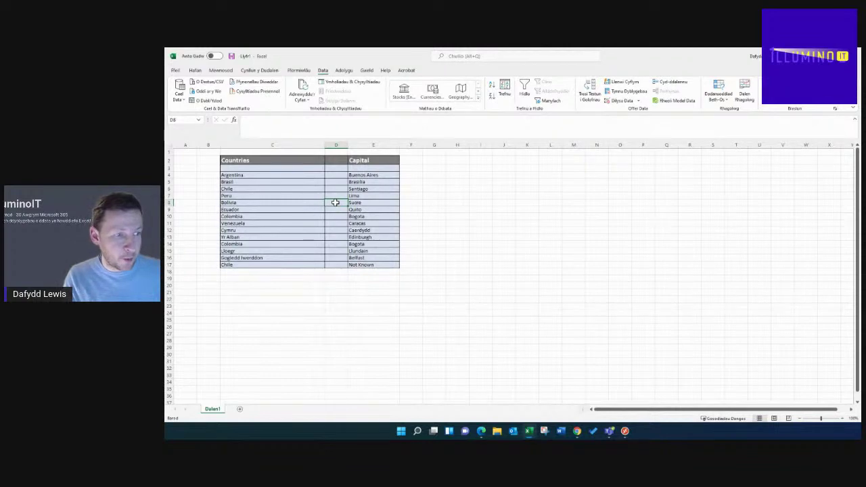
{"action": "key", "text": "ctrl+a"}
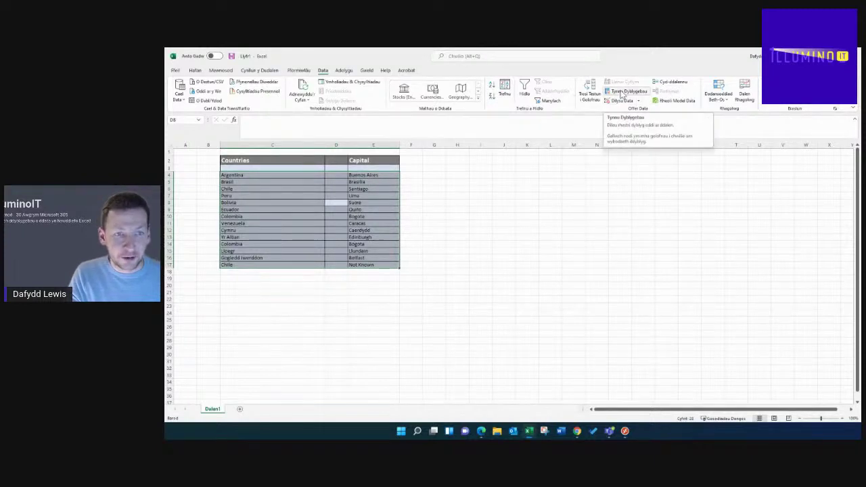
{"action": "left_click", "coordinate": [623, 95]}
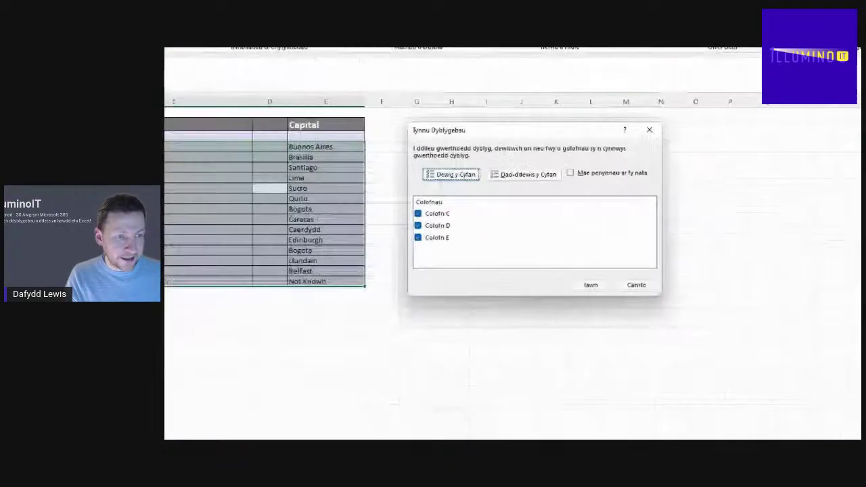
{"action": "mouse_move", "coordinate": [408, 197]}
{"action": "left_mouse_down"}
{"action": "mouse_move", "coordinate": [465, 208]}
{"action": "mouse_move", "coordinate": [429, 261]}
{"action": "mouse_move", "coordinate": [405, 221]}
{"action": "left_mouse_up"}
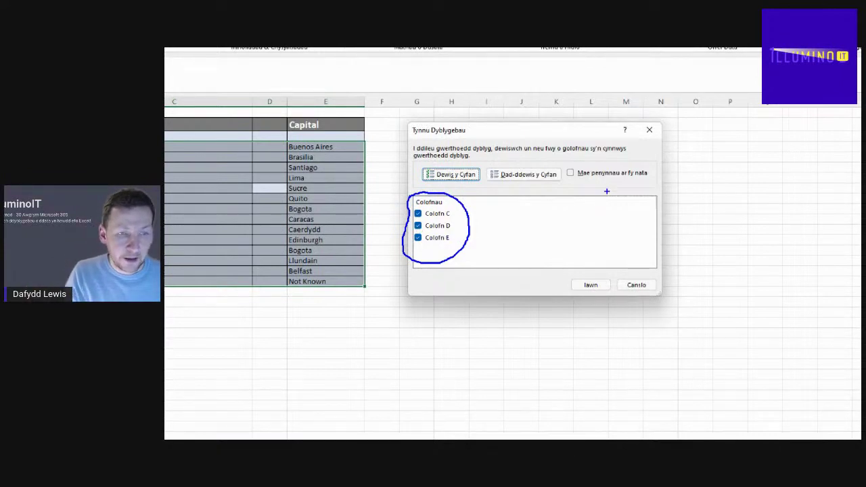
{"action": "mouse_move", "coordinate": [568, 162]}
{"action": "left_mouse_down"}
{"action": "mouse_move", "coordinate": [636, 161]}
{"action": "mouse_move", "coordinate": [664, 177]}
{"action": "mouse_move", "coordinate": [572, 196]}
{"action": "mouse_move", "coordinate": [567, 162]}
{"action": "left_mouse_up"}
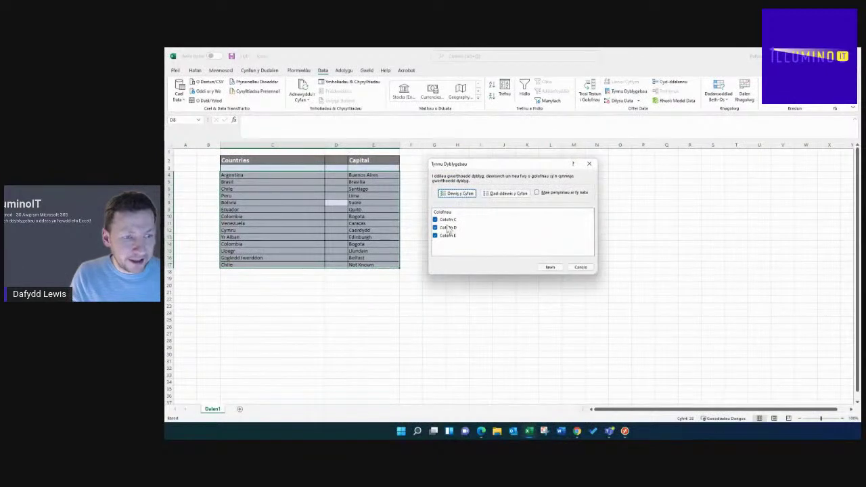
{"action": "left_click", "coordinate": [551, 268]}
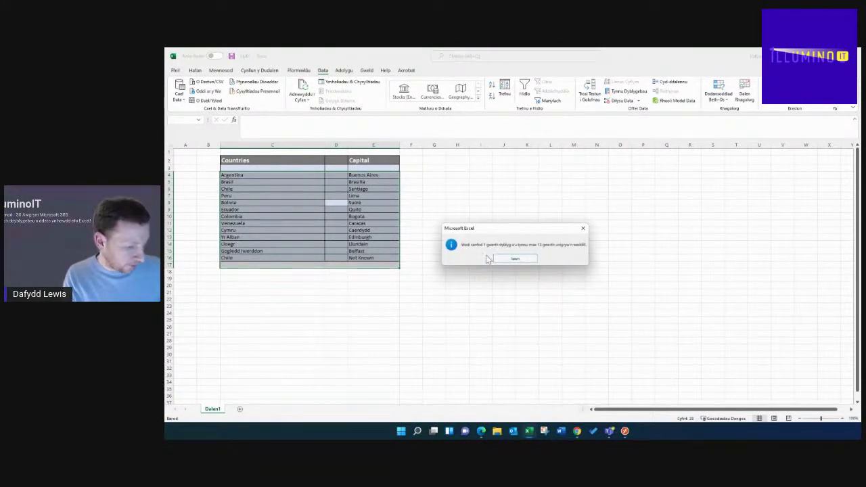
{"action": "mouse_move", "coordinate": [455, 232]}
{"action": "left_mouse_down"}
{"action": "mouse_move", "coordinate": [611, 232]}
{"action": "mouse_move", "coordinate": [647, 251]}
{"action": "mouse_move", "coordinate": [469, 251]}
{"action": "mouse_move", "coordinate": [458, 233]}
{"action": "left_mouse_up"}
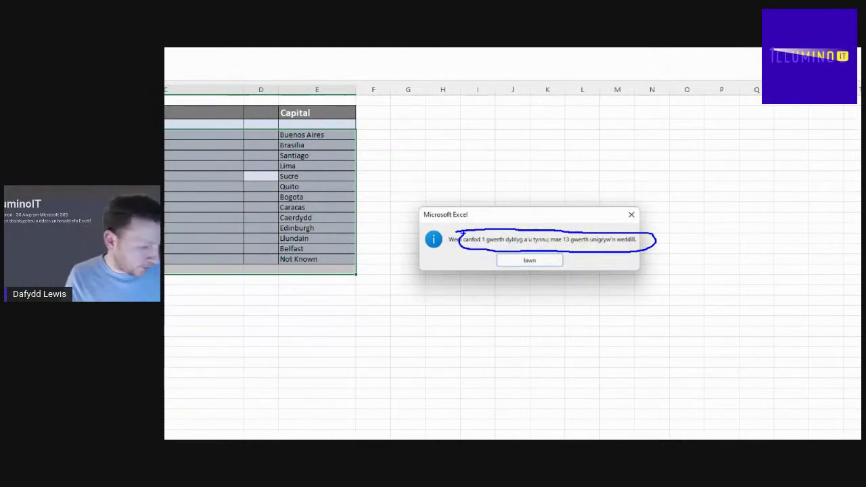
{"action": "left_click", "coordinate": [521, 263]}
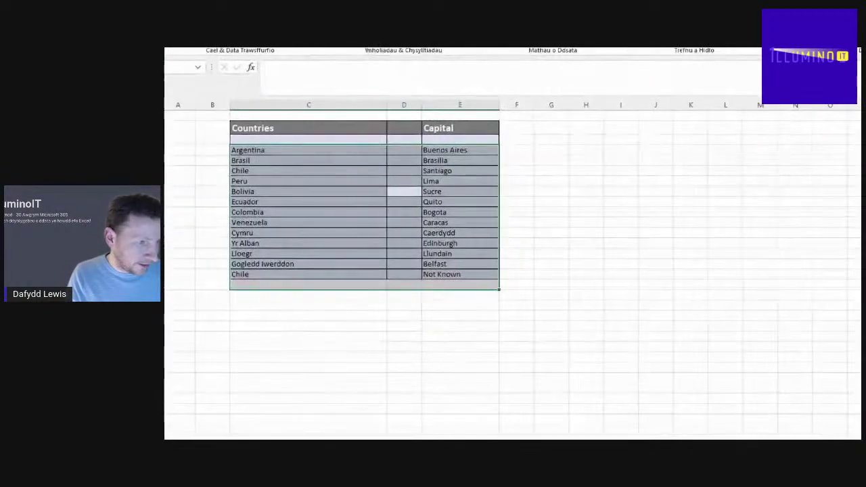
Check the Chile and Colombia entries in the deduplicated list, including the capital of the last Chile row
{"action": "mouse_move", "coordinate": [229, 168]}
{"action": "left_mouse_down"}
{"action": "mouse_move", "coordinate": [263, 174]}
{"action": "mouse_move", "coordinate": [231, 179]}
{"action": "left_mouse_up"}
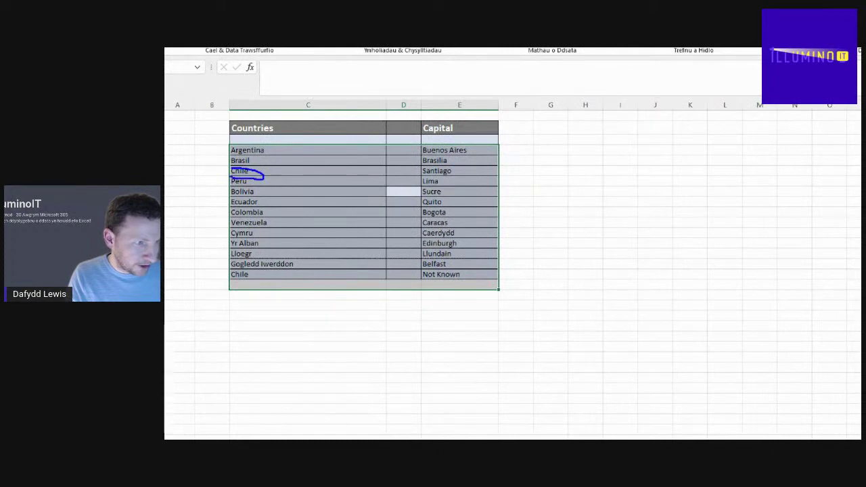
{"action": "mouse_move", "coordinate": [237, 272]}
{"action": "left_mouse_down"}
{"action": "mouse_move", "coordinate": [255, 269]}
{"action": "mouse_move", "coordinate": [227, 284]}
{"action": "mouse_move", "coordinate": [220, 272]}
{"action": "mouse_move", "coordinate": [232, 270]}
{"action": "left_mouse_up"}
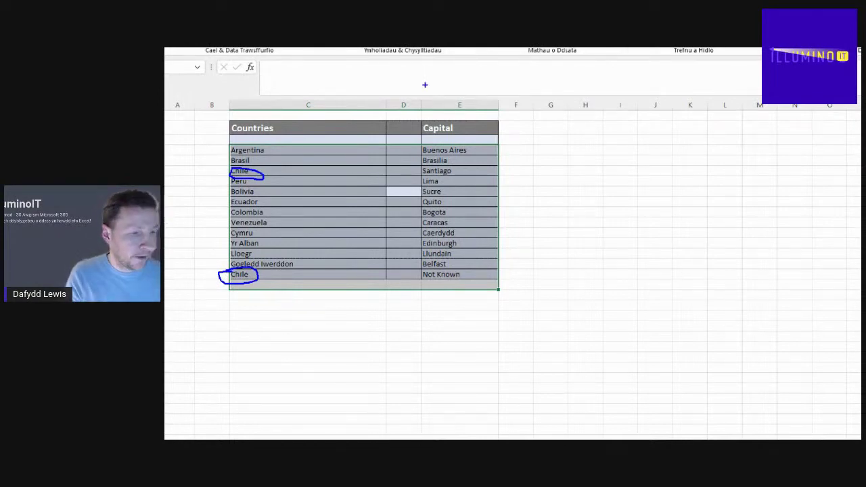
{"action": "mouse_move", "coordinate": [223, 203]}
{"action": "left_mouse_down"}
{"action": "mouse_move", "coordinate": [462, 203]}
{"action": "mouse_move", "coordinate": [319, 225]}
{"action": "mouse_move", "coordinate": [224, 218]}
{"action": "left_mouse_up"}
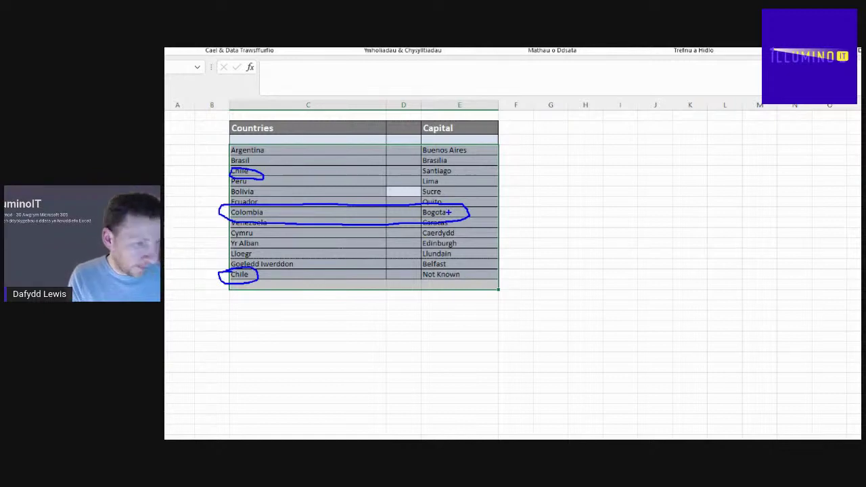
{"action": "key", "text": "Escape"}
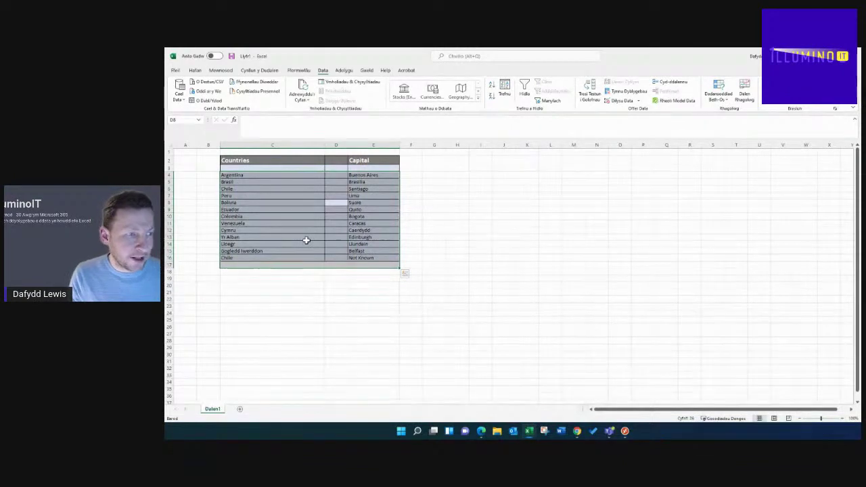
{"action": "left_click", "coordinate": [246, 188]}
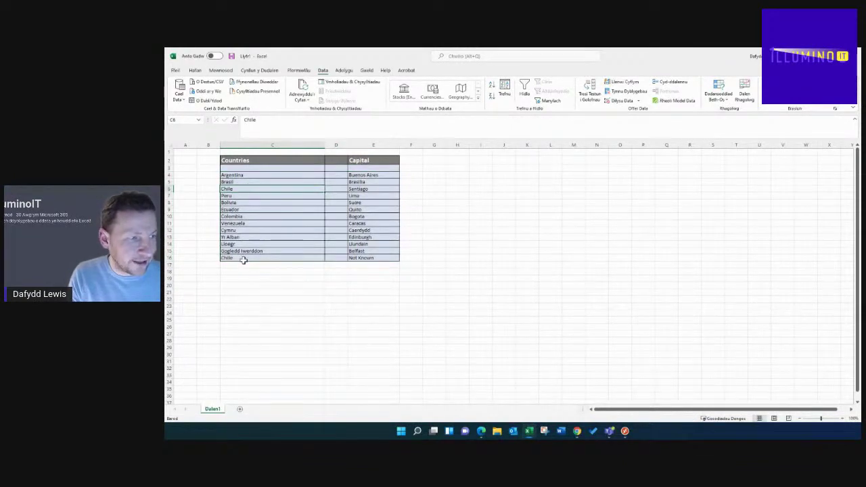
{"action": "left_click", "coordinate": [243, 257]}
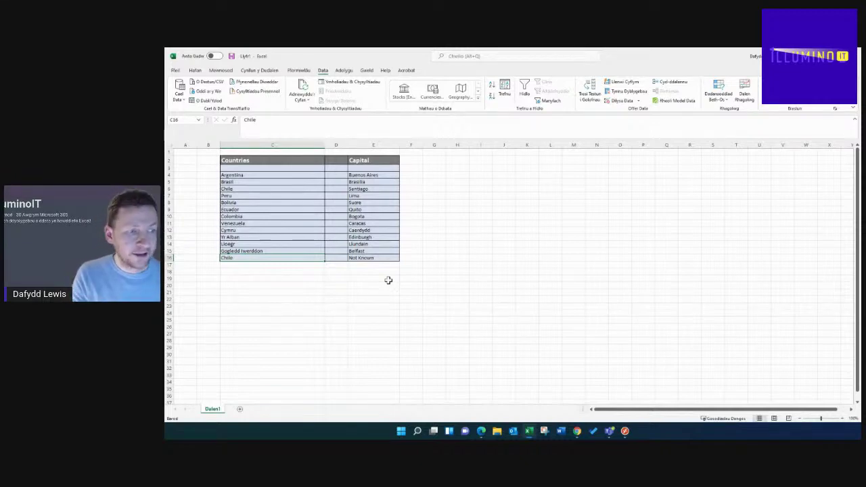
{"action": "left_click", "coordinate": [376, 258]}
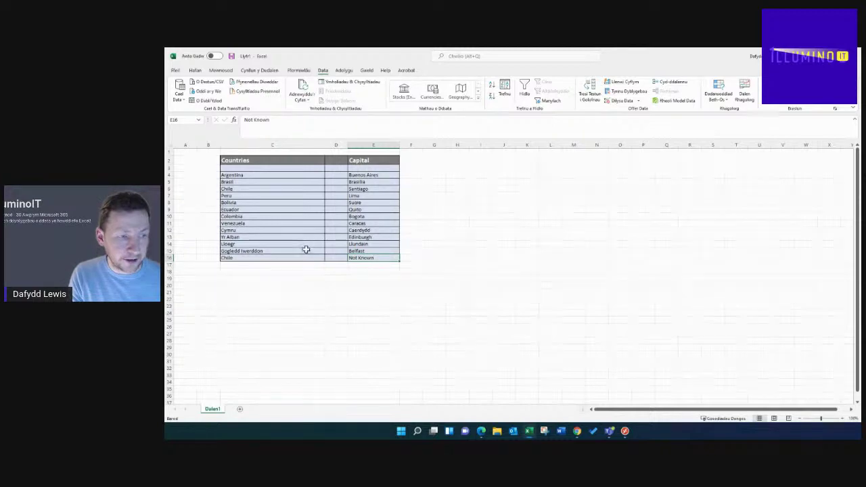
Remove duplicate rows from the country and capital data again, matching on column C only
{"action": "left_click", "coordinate": [336, 209]}
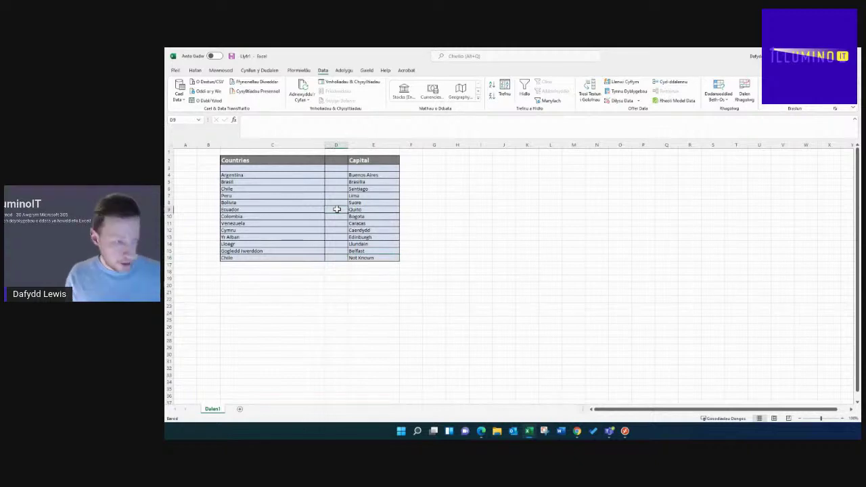
{"action": "key", "text": "ctrl+a"}
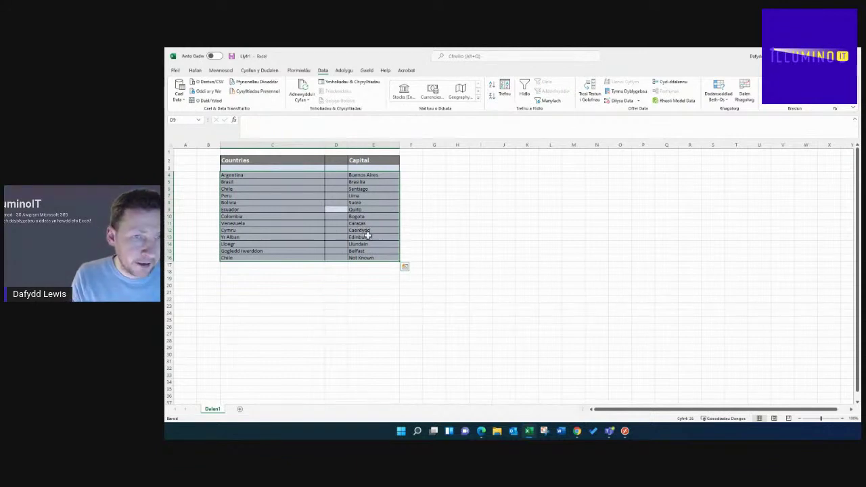
{"action": "left_click", "coordinate": [627, 93]}
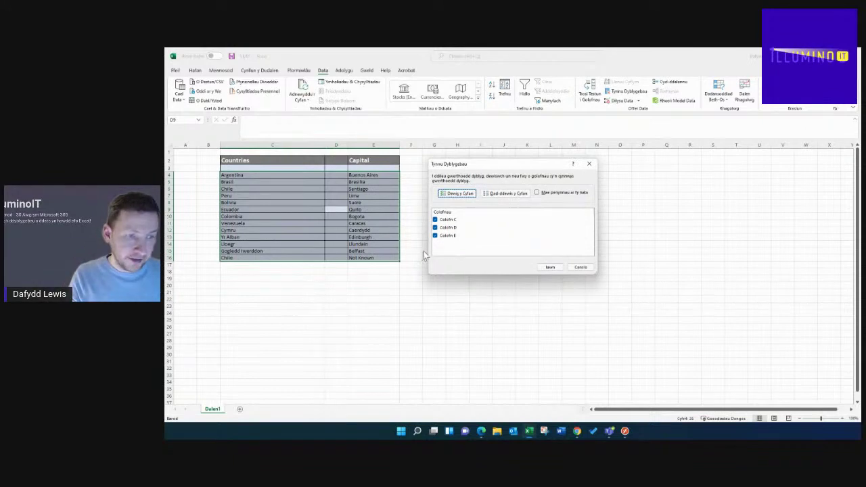
{"action": "left_click", "coordinate": [435, 235]}
{"action": "left_click", "coordinate": [435, 228]}
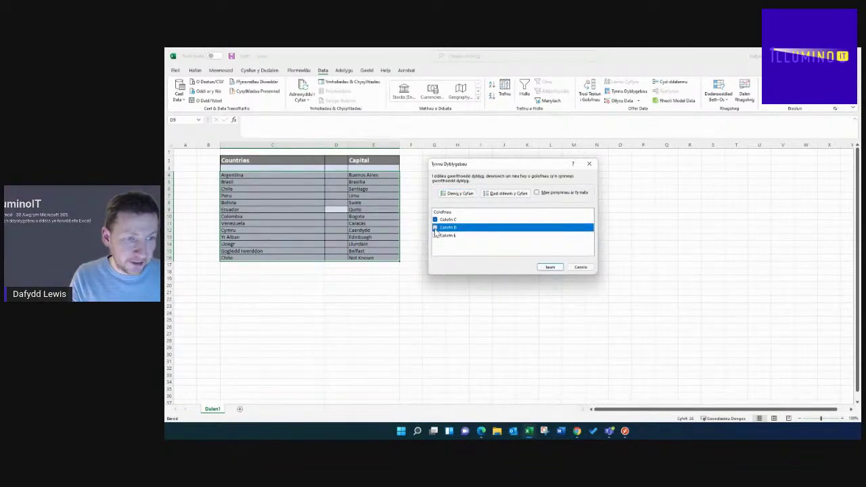
{"action": "left_click", "coordinate": [550, 267]}
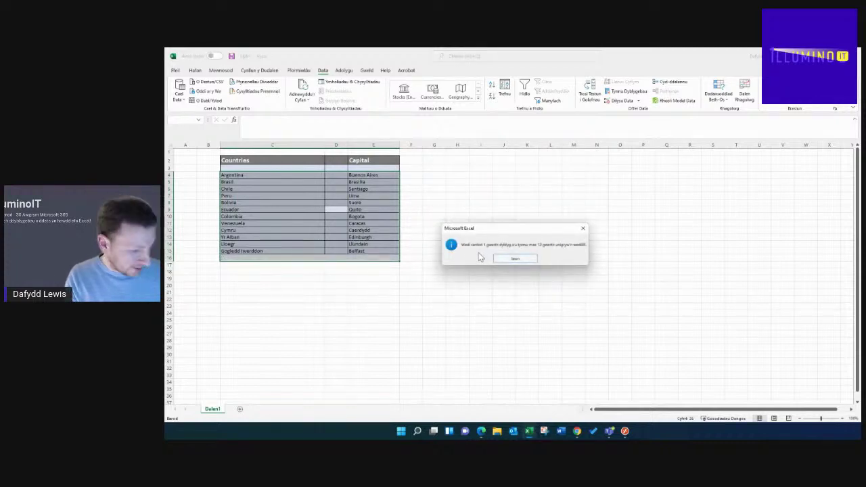
{"action": "left_click_drag", "start_coordinate": [471, 240], "coordinate": [604, 238]}
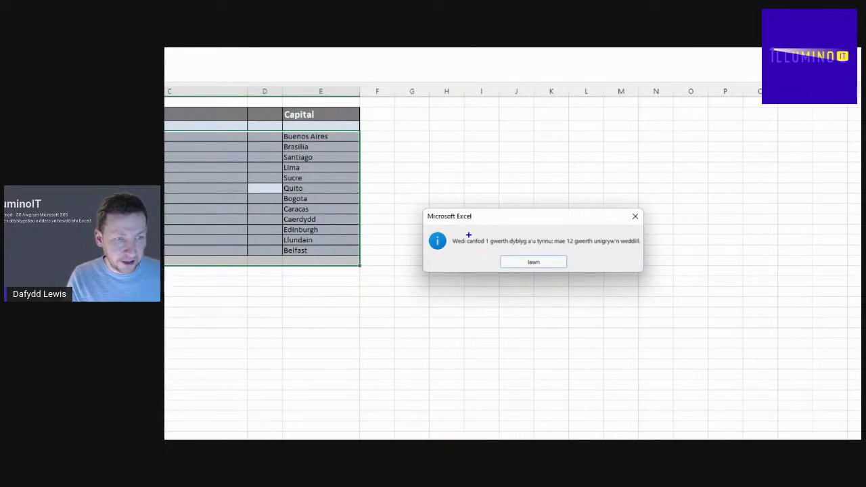
{"action": "mouse_move", "coordinate": [667, 231]}
{"action": "left_mouse_down"}
{"action": "mouse_move", "coordinate": [557, 251]}
{"action": "mouse_move", "coordinate": [442, 248]}
{"action": "mouse_move", "coordinate": [473, 232]}
{"action": "left_mouse_up"}
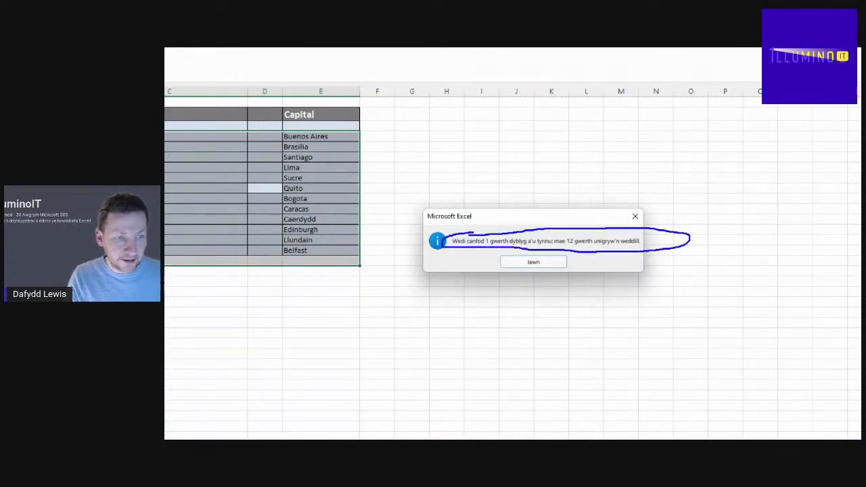
{"action": "left_click_drag", "start_coordinate": [580, 241], "coordinate": [566, 242]}
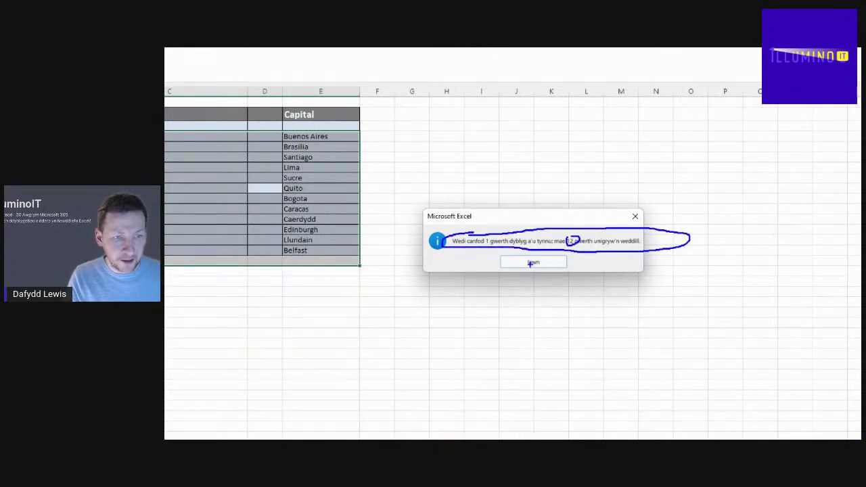
{"action": "left_click", "coordinate": [532, 263]}
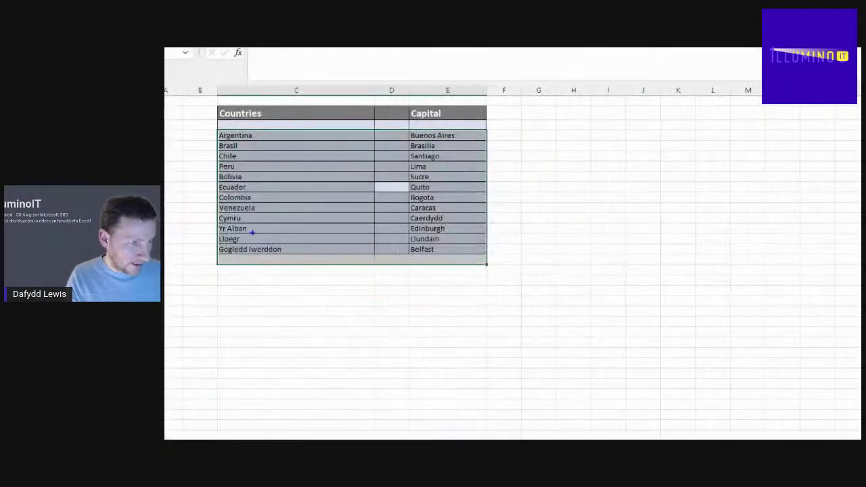
{"action": "mouse_move", "coordinate": [217, 155]}
{"action": "left_mouse_down"}
{"action": "mouse_move", "coordinate": [416, 149]}
{"action": "mouse_move", "coordinate": [454, 160]}
{"action": "mouse_move", "coordinate": [219, 165]}
{"action": "left_mouse_up"}
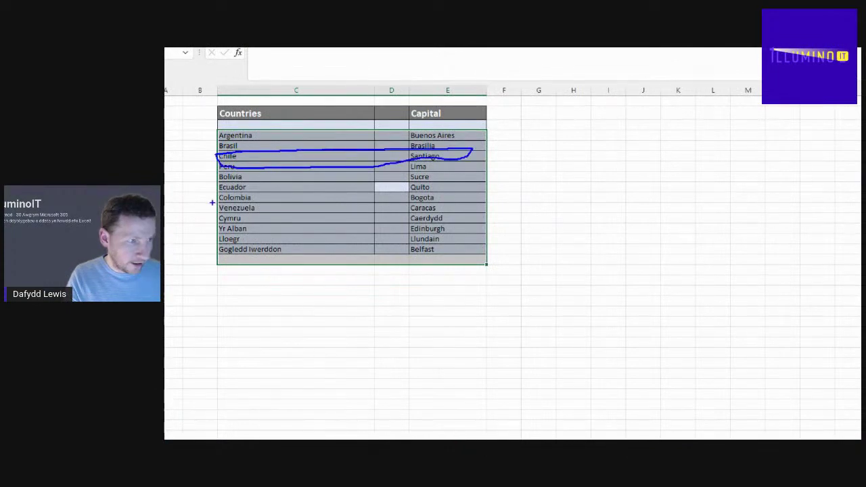
{"action": "mouse_move", "coordinate": [210, 255]}
{"action": "left_mouse_down"}
{"action": "mouse_move", "coordinate": [429, 250]}
{"action": "mouse_move", "coordinate": [480, 258]}
{"action": "mouse_move", "coordinate": [379, 277]}
{"action": "mouse_move", "coordinate": [206, 268]}
{"action": "left_mouse_up"}
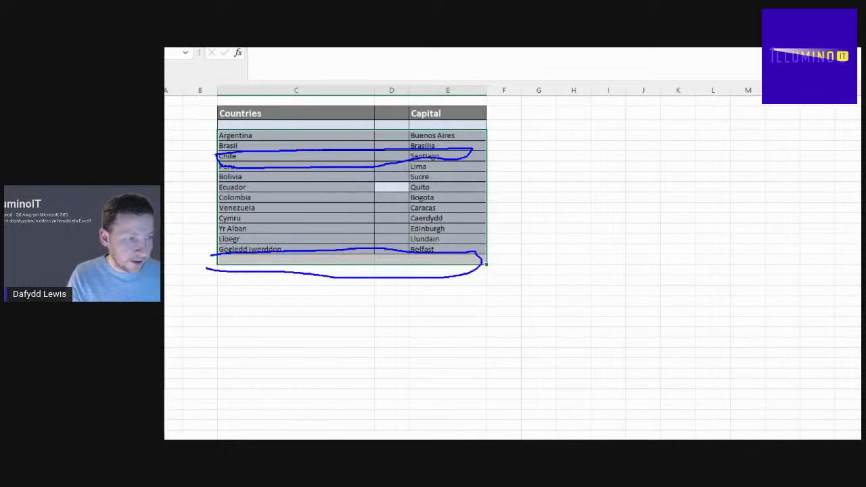